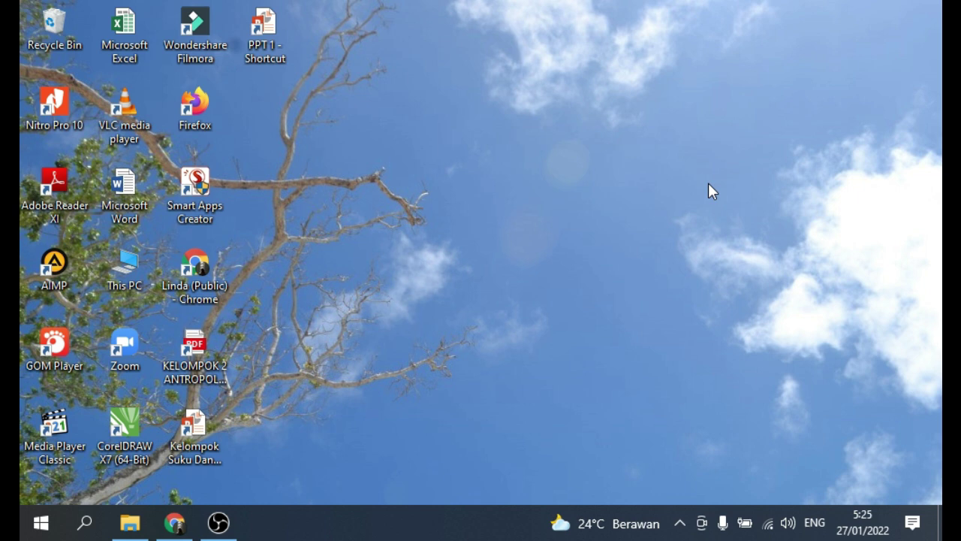
- Switch to Chrome, search Google for "thingLink" and open the official ThingLink website from the results
left_click(175, 526)
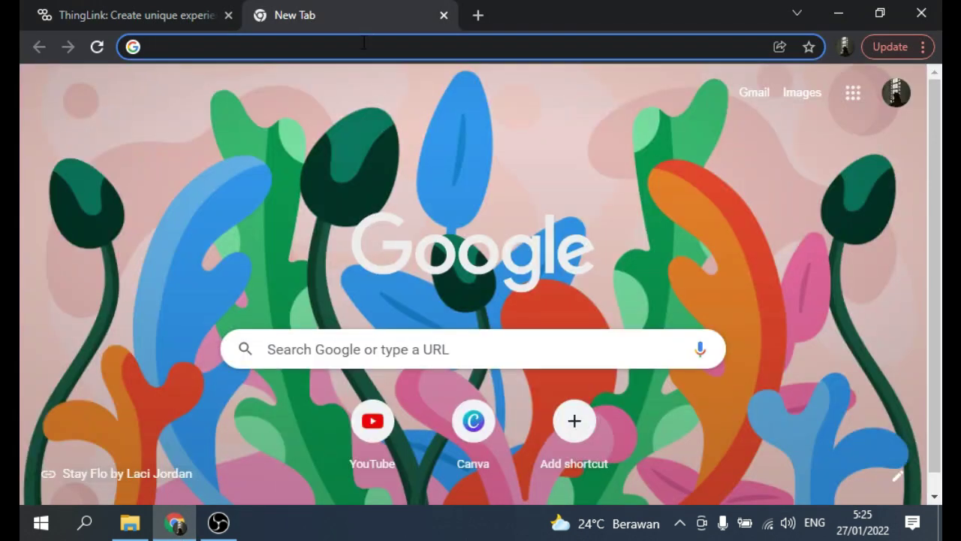
type("th")
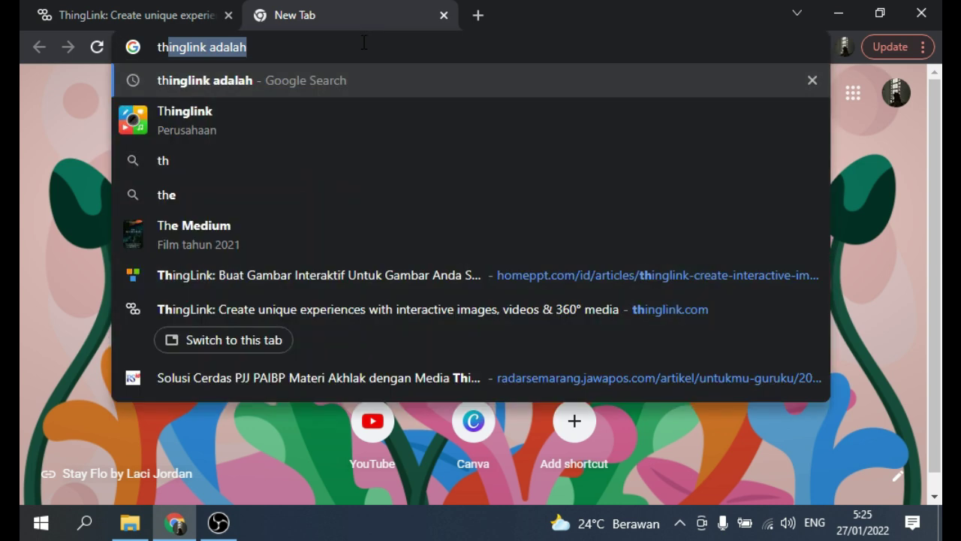
type("in")
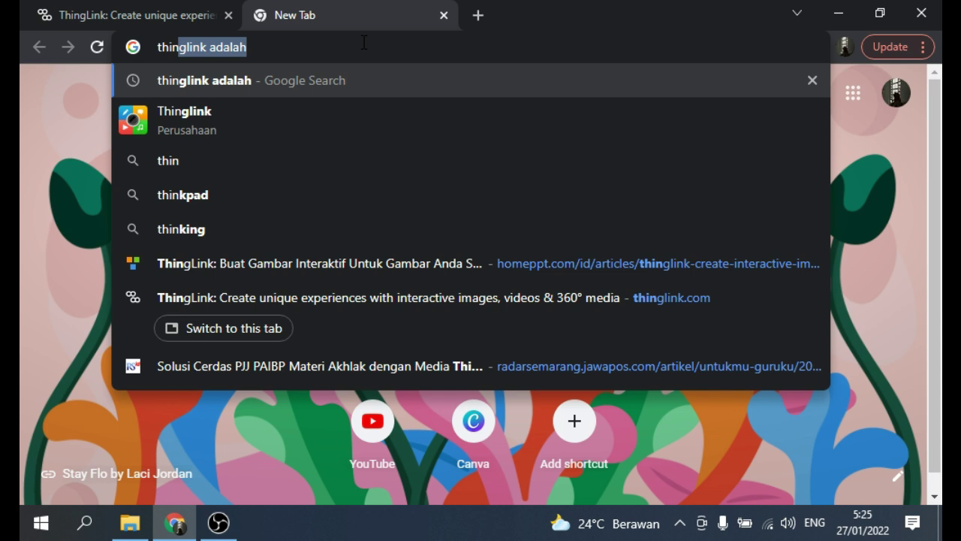
type("k")
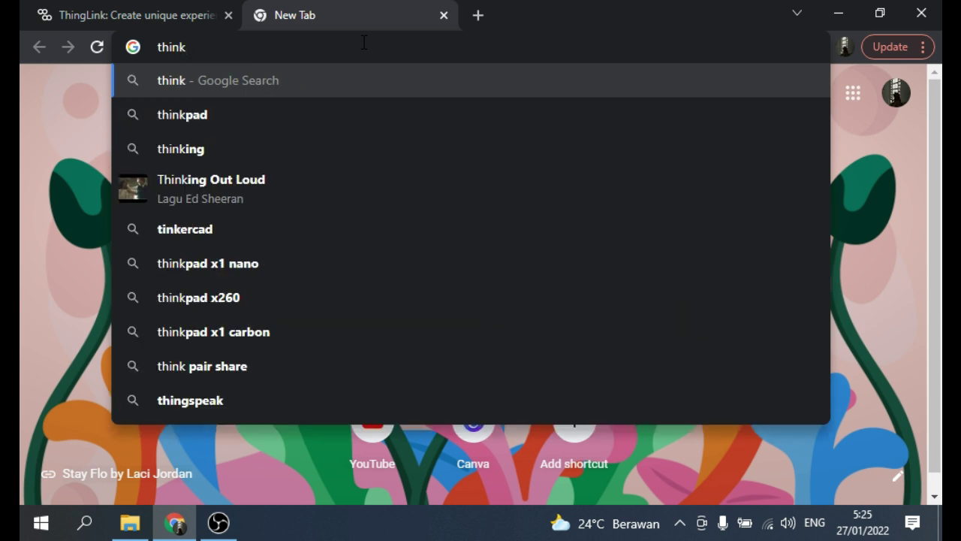
key("BackSpace")
type("g")
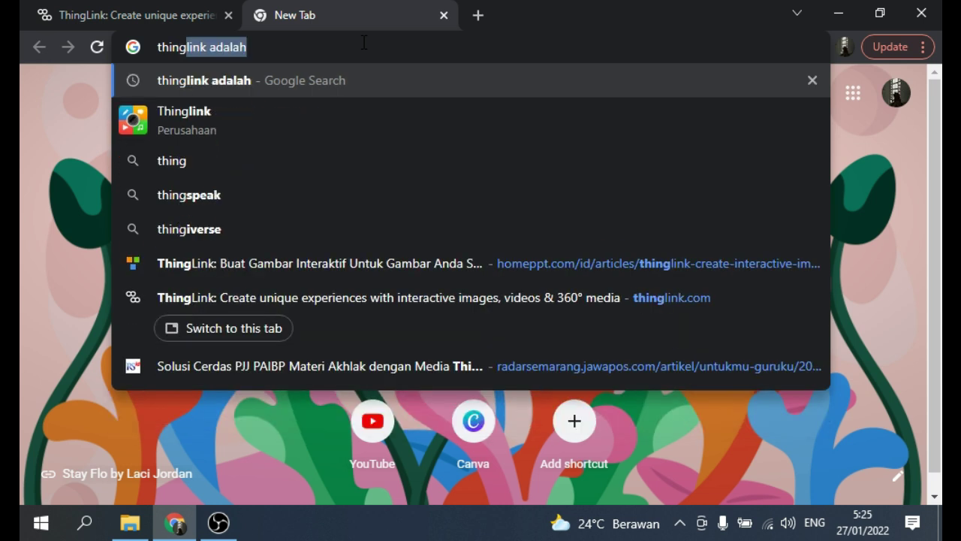
type("Link")
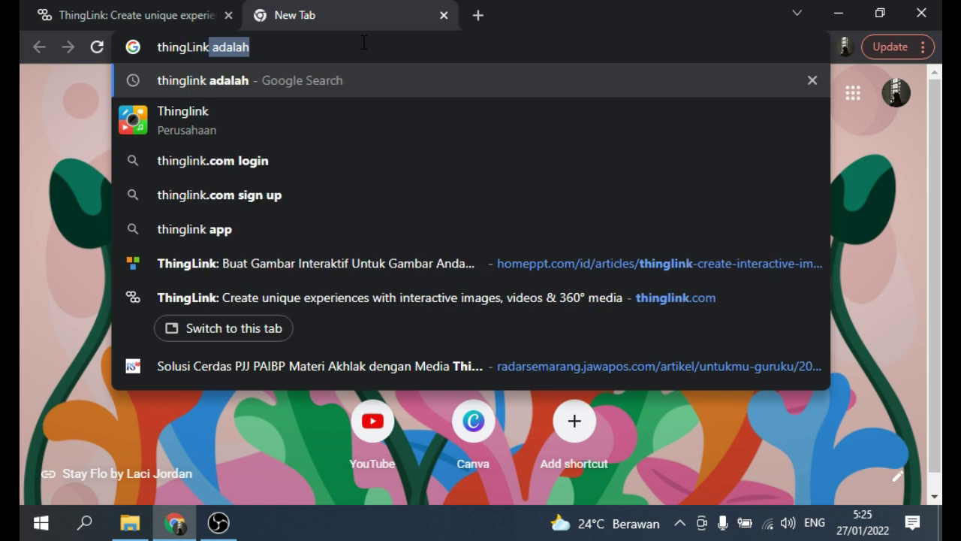
key("Right")
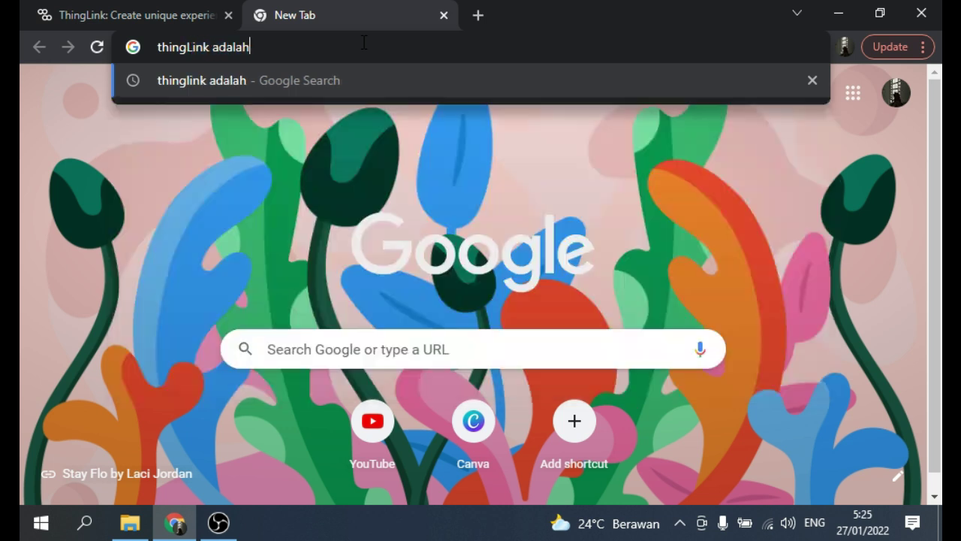
key("BackSpace")
key("BackSpace")
key("BackSpace")
key("BackSpace")
key("BackSpace")
key("BackSpace")
key("BackSpace")
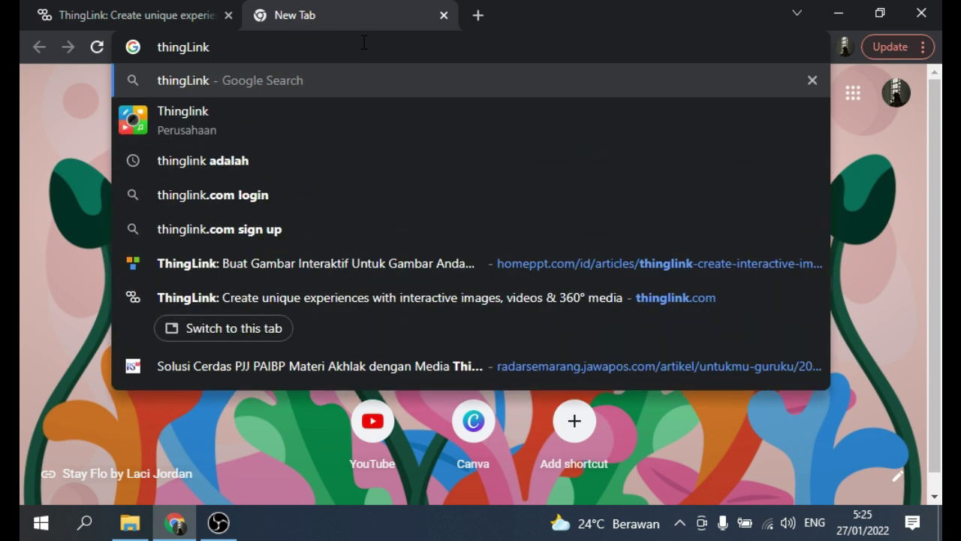
key("Return")
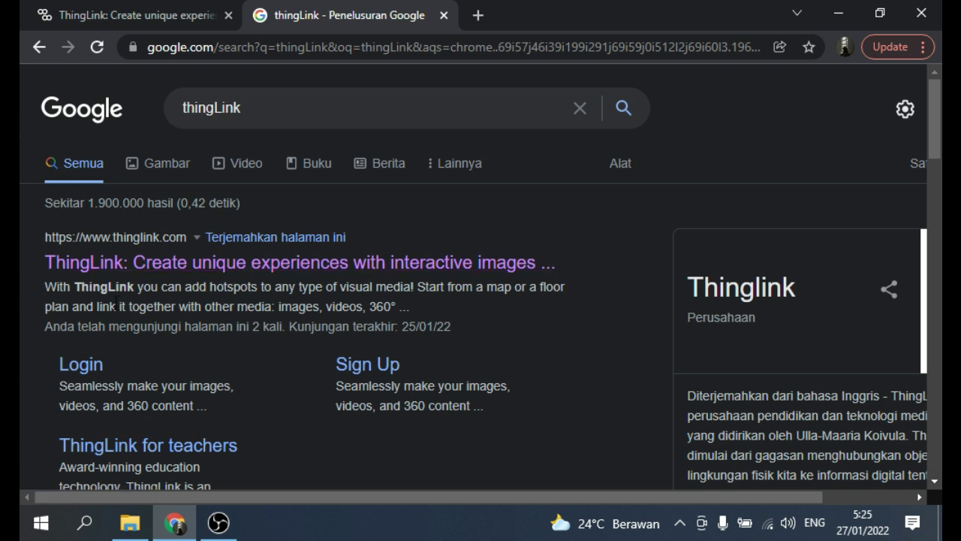
left_click(136, 266)
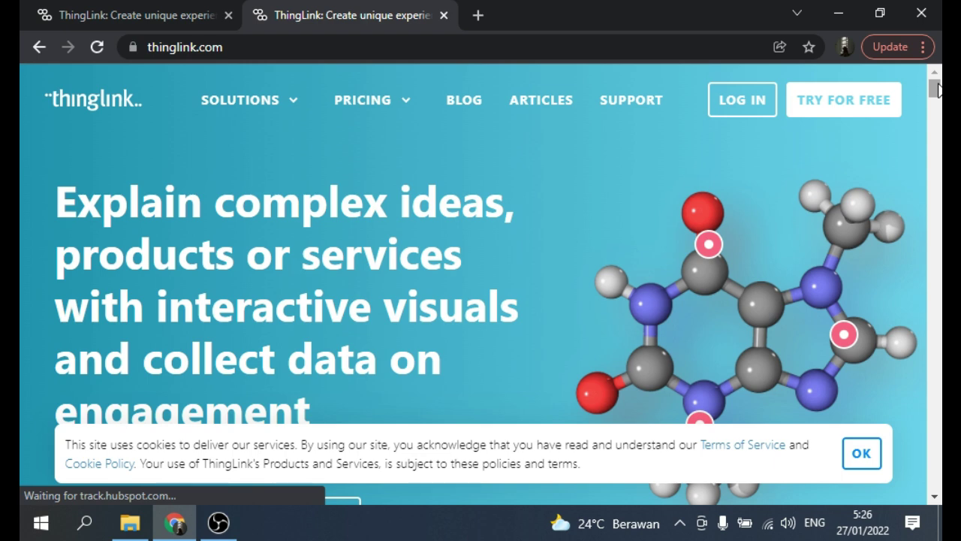
- Look through the ThingLink homepage, including the partners, the use-case overview and the multimedia editor and scenario builder section
mouse_move(406, 98)
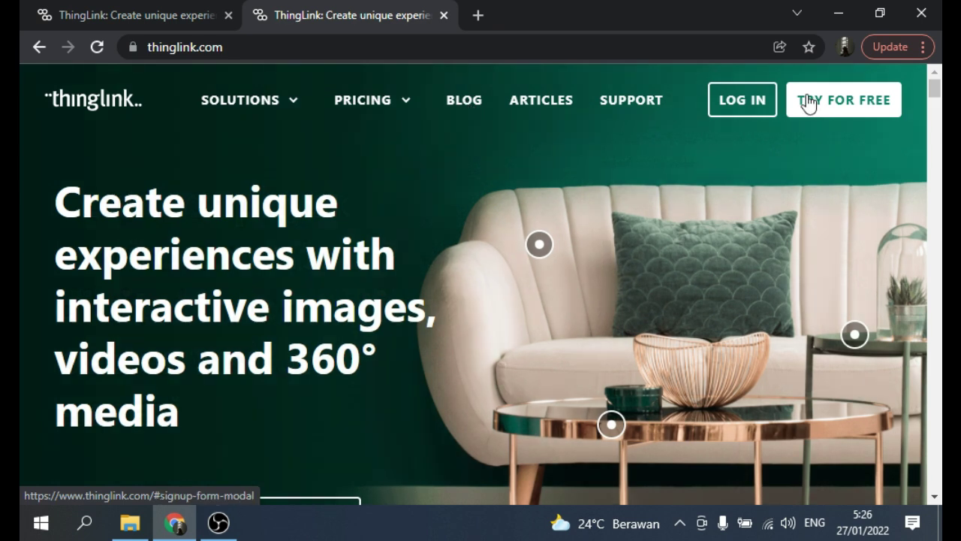
left_click_drag(934, 88, 936, 135)
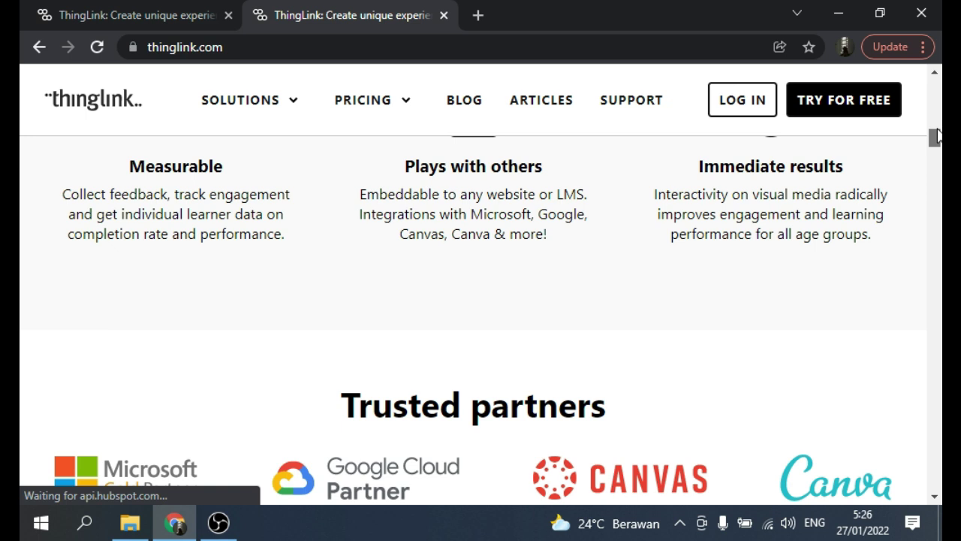
left_click_drag(937, 136, 937, 170)
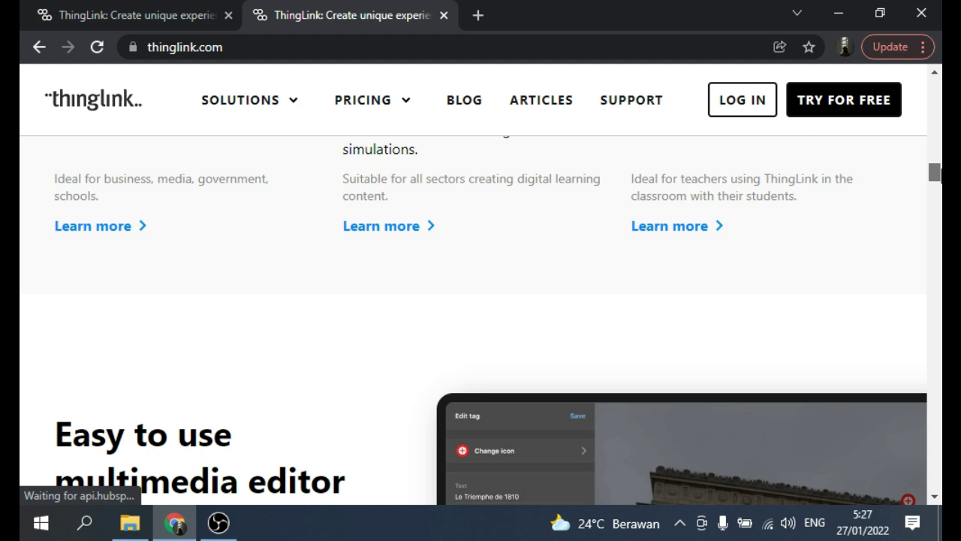
left_click_drag(936, 172, 938, 196)
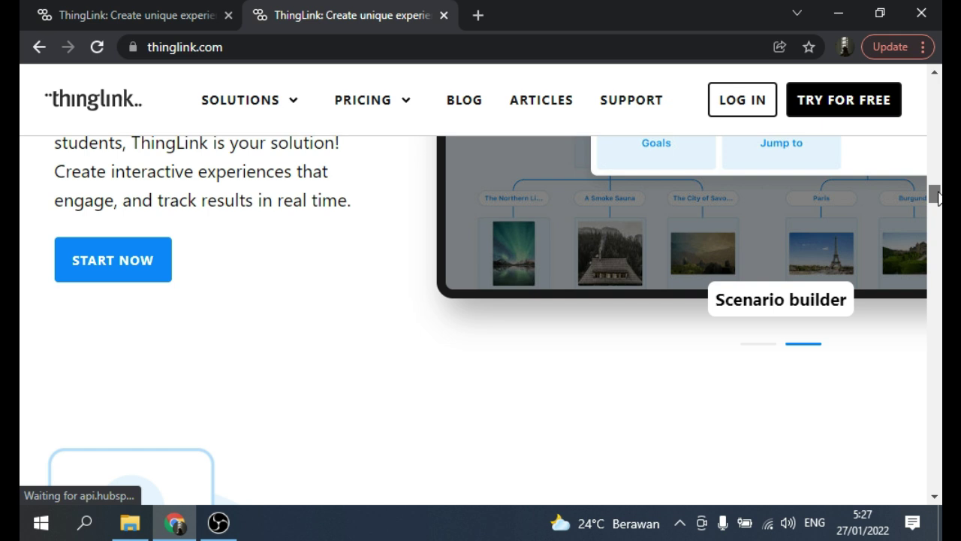
left_click_drag(938, 197, 938, 159)
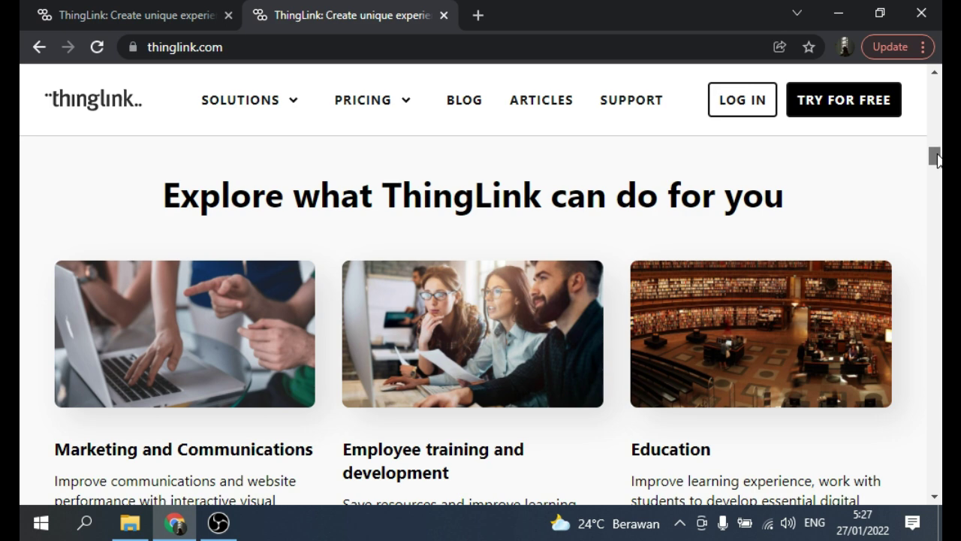
left_click_drag(937, 159, 937, 185)
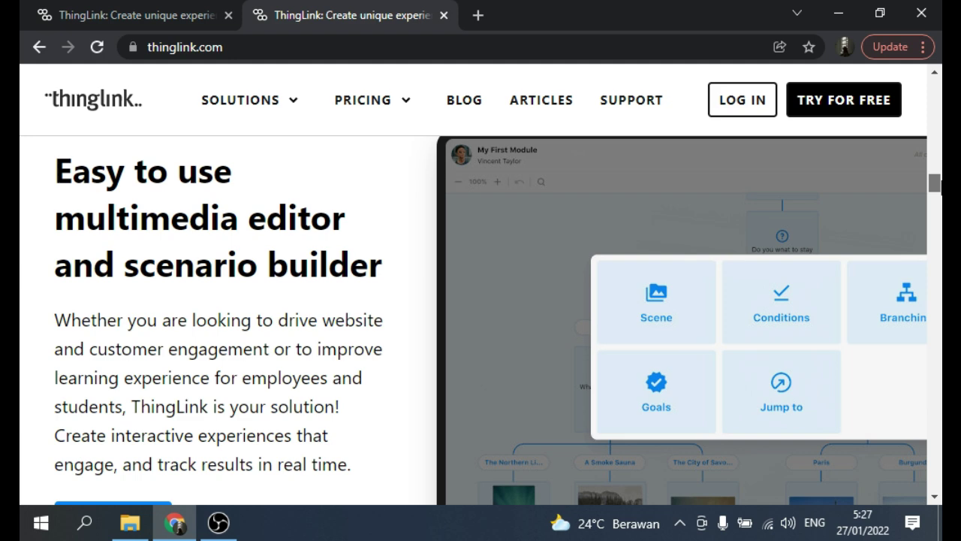
left_click_drag(935, 182, 934, 302)
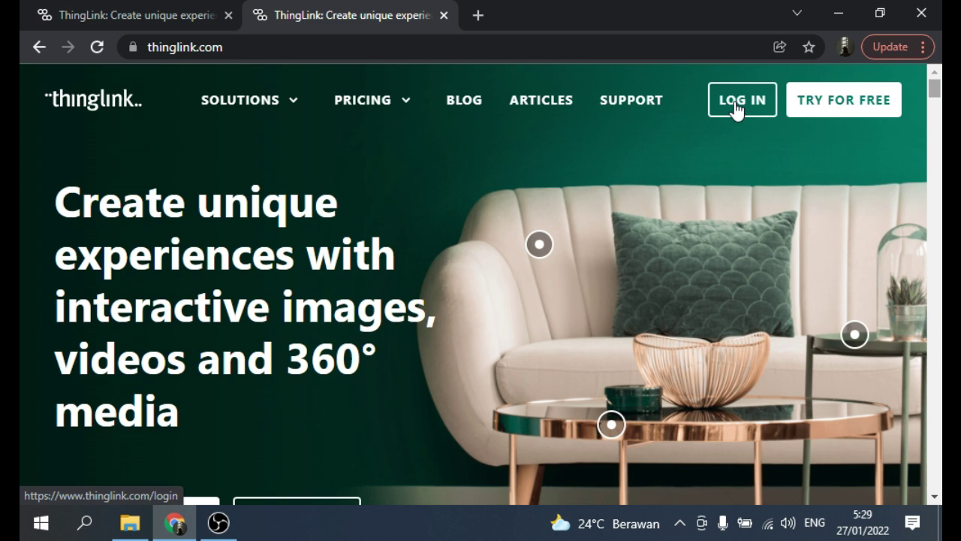
- Go to the ThingLink login and submit the signup form with the name and email from the Google account
left_click(737, 110)
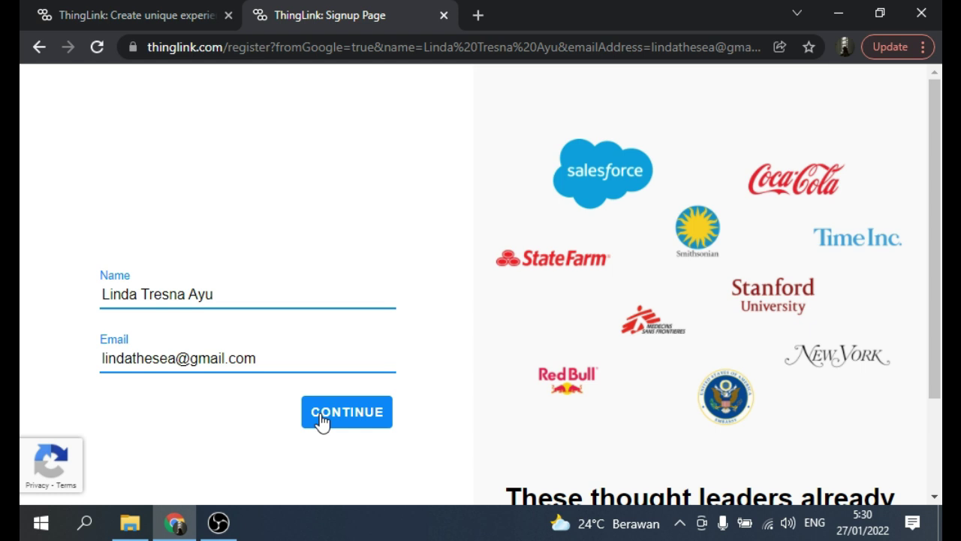
left_click(323, 422)
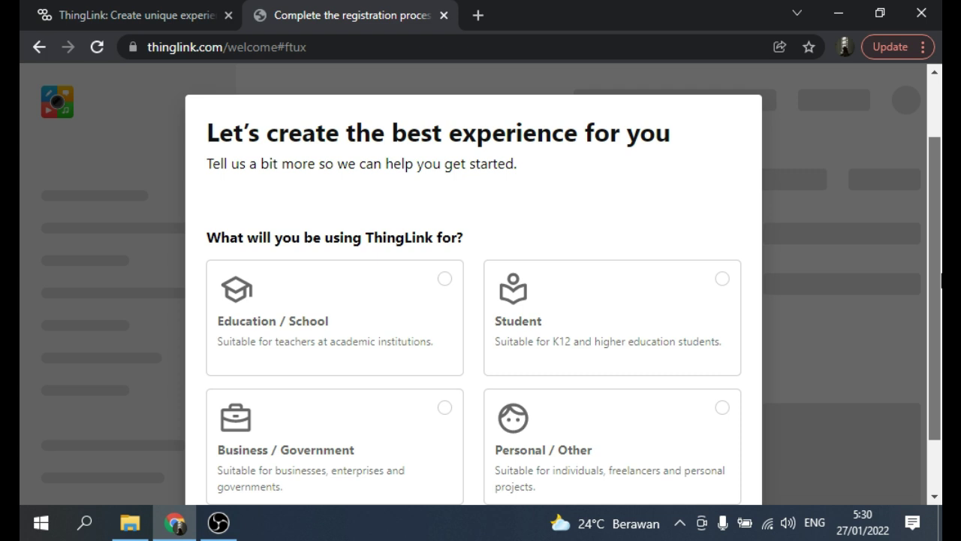
- Answer the onboarding questions with Education / School as the usage, Primary Teacher as the role, and a purpose of use
scroll(417, 226, "down", 1)
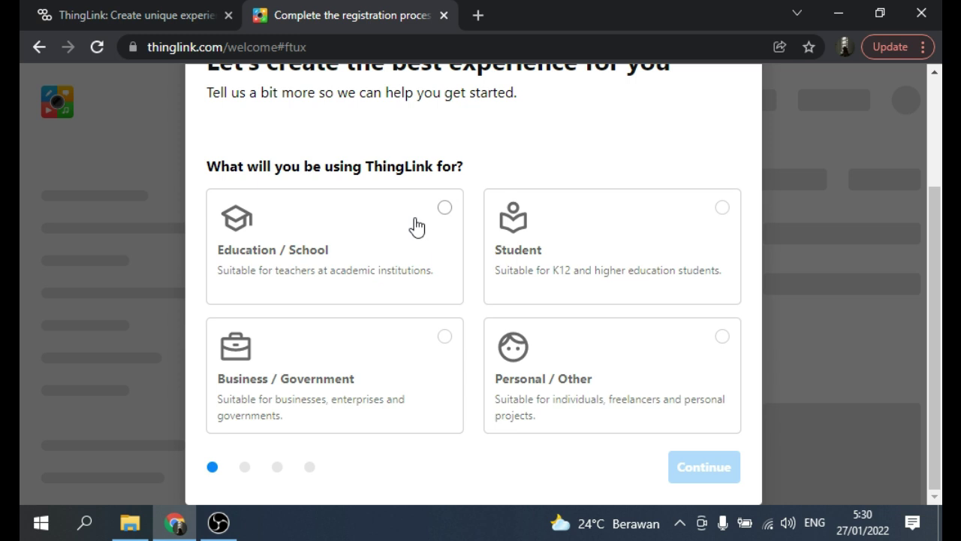
left_click(417, 227)
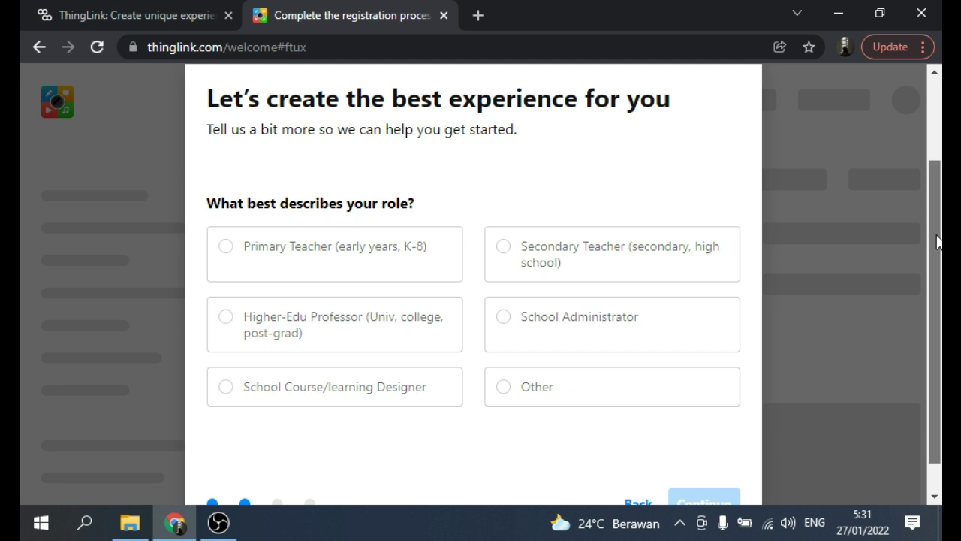
left_click(225, 240)
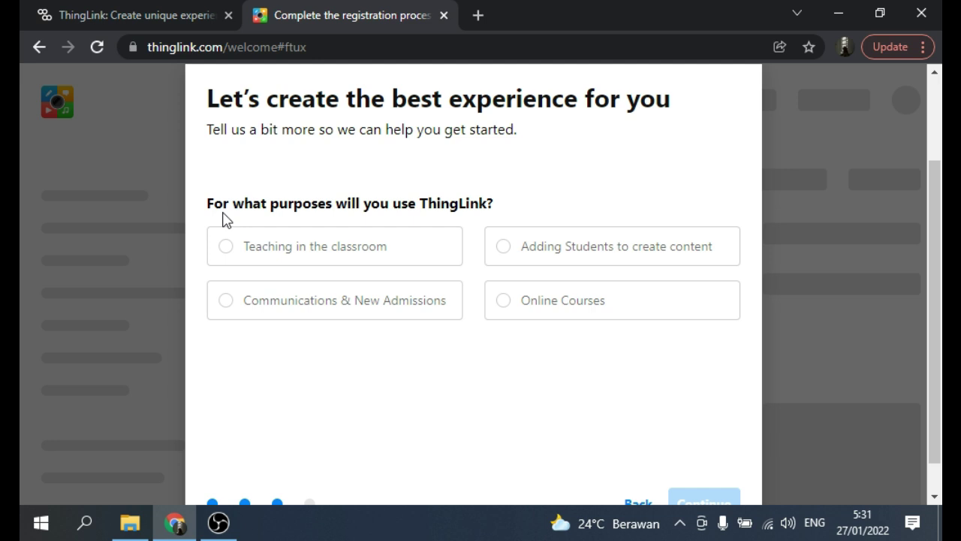
left_click(569, 267)
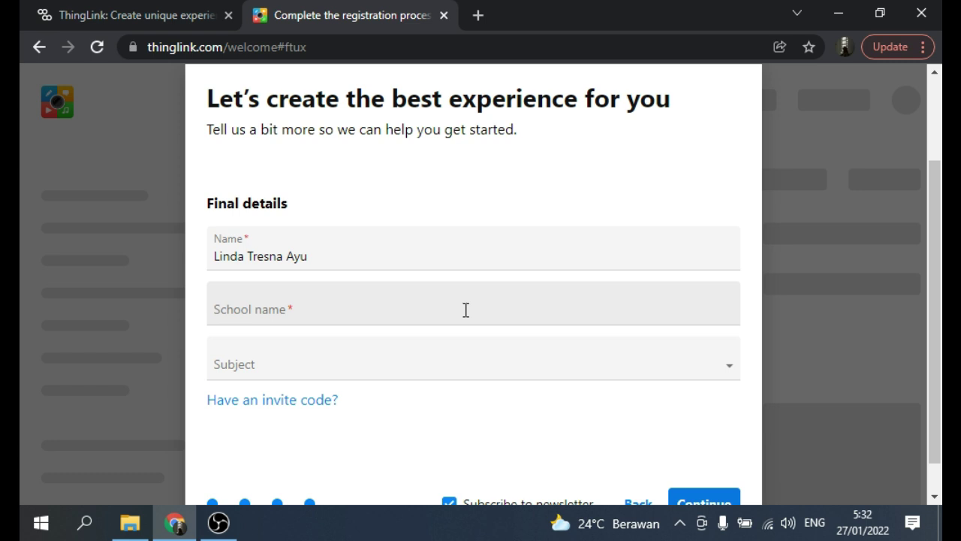
- Enter SMA N 1 UNGARAN as the school name, leave the subject empty and submit the final registration details
left_click(466, 309)
type("SMA N")
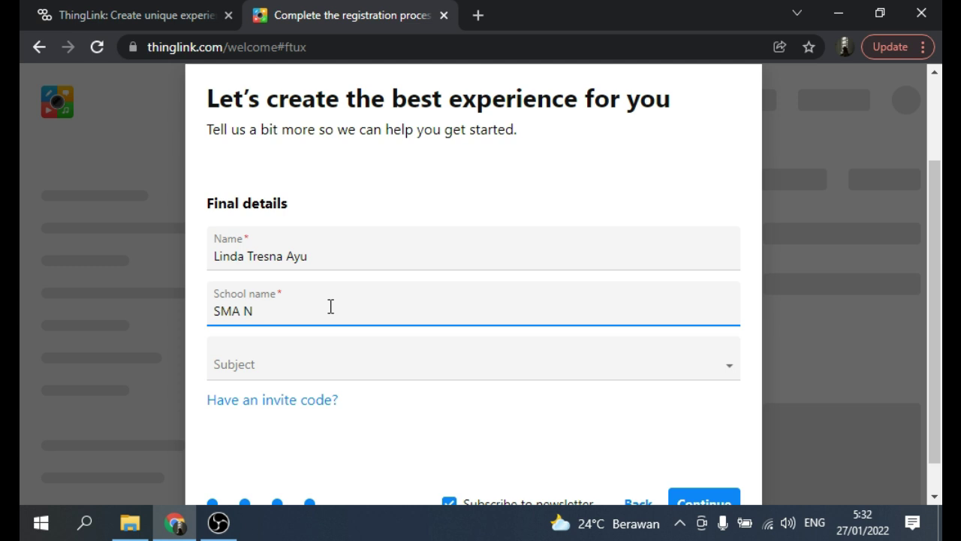
type("1 UNGARAN")
left_click(305, 364)
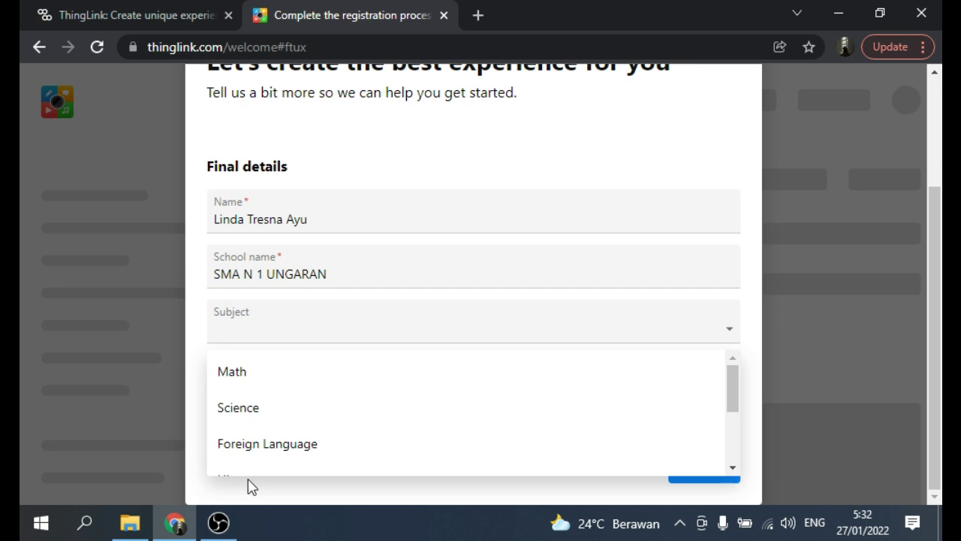
left_click(251, 486)
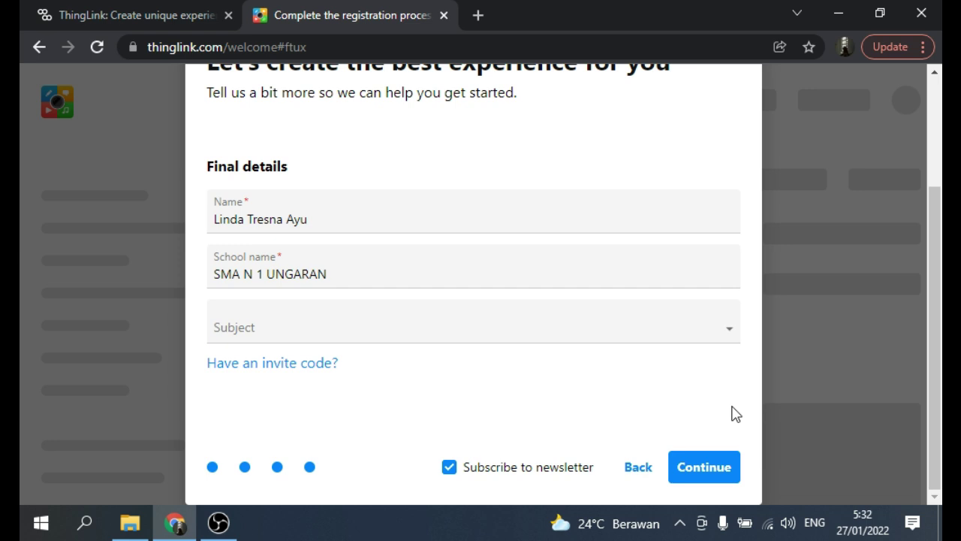
left_click(713, 467)
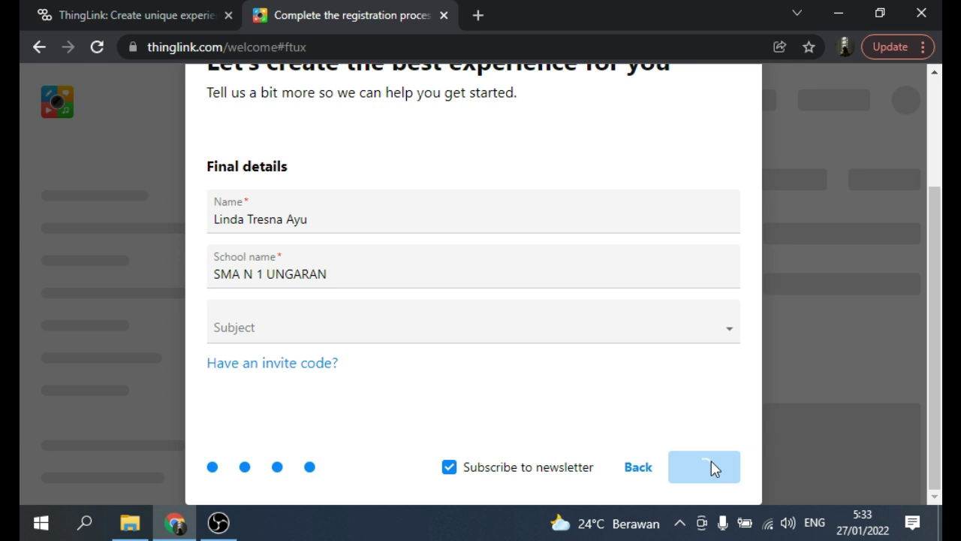
- Choose Image from the interactive content types and upload the contoh-konflik-678x381 picture
scroll(860, 321, "down", 3)
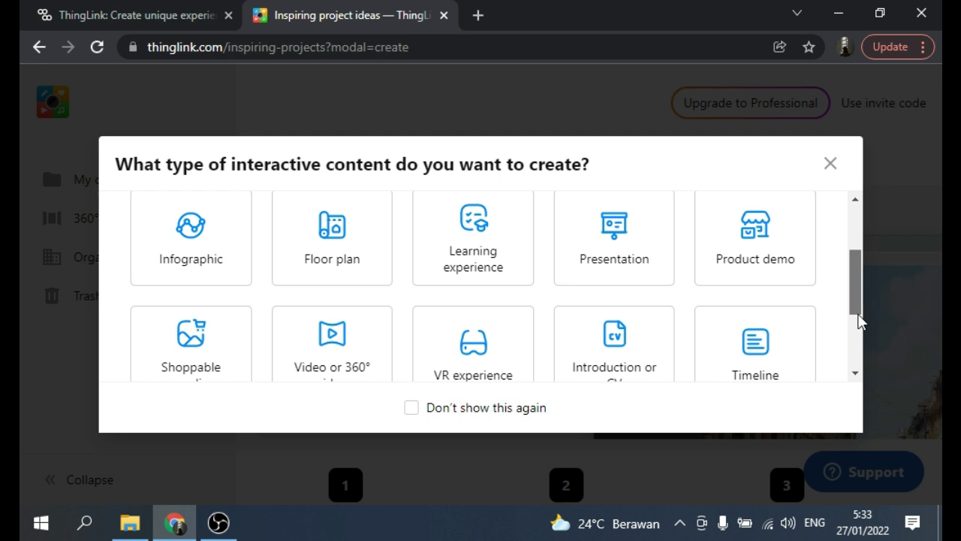
scroll(860, 274, "up", 1)
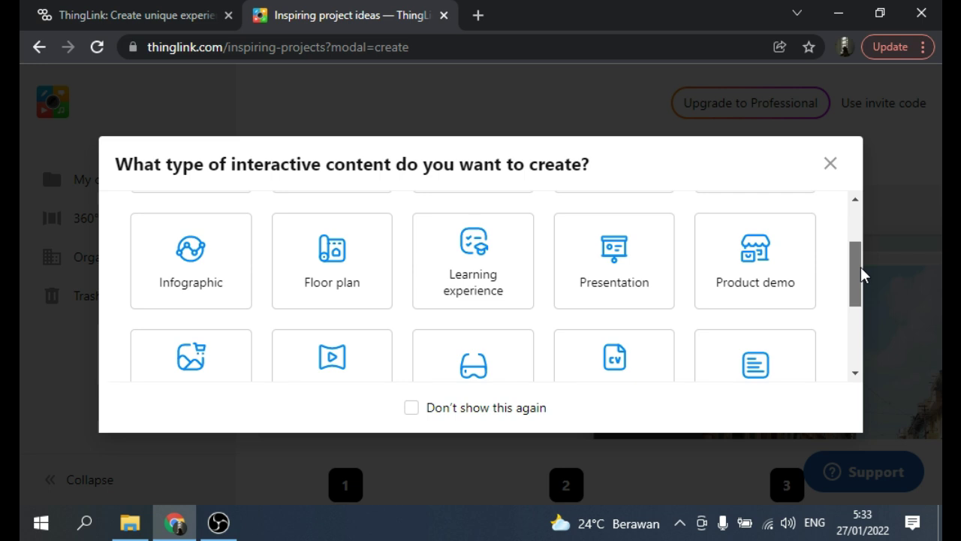
left_click_drag(861, 268, 863, 283)
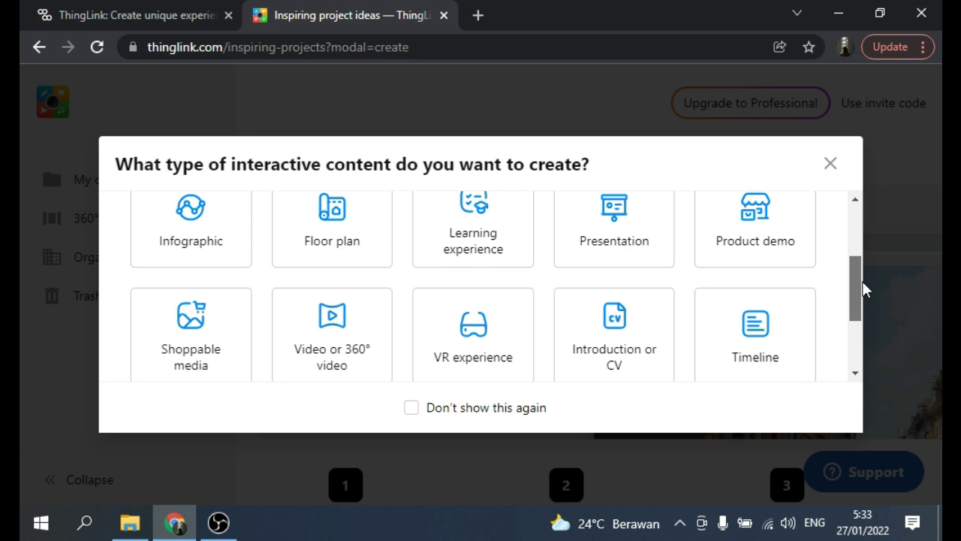
left_click_drag(863, 290, 861, 294)
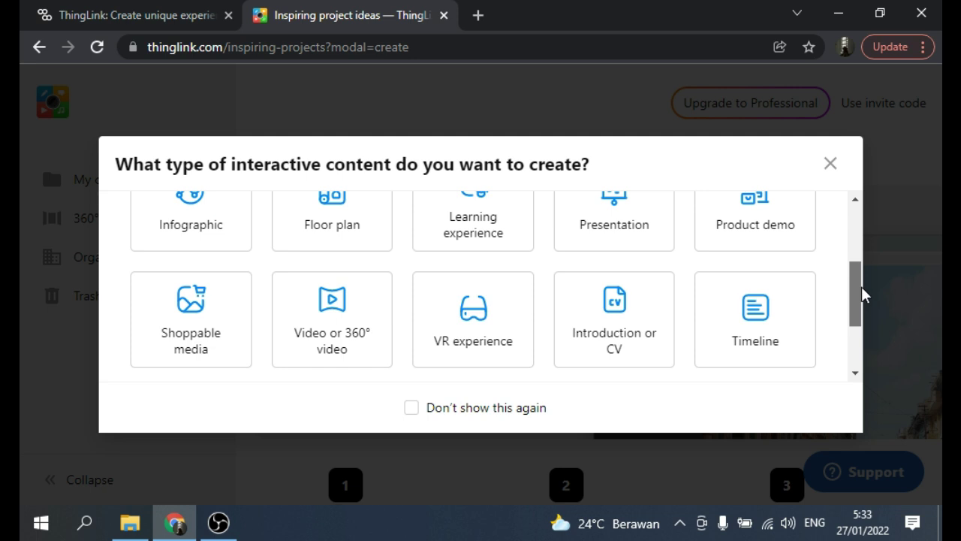
scroll(861, 293, "up", 2)
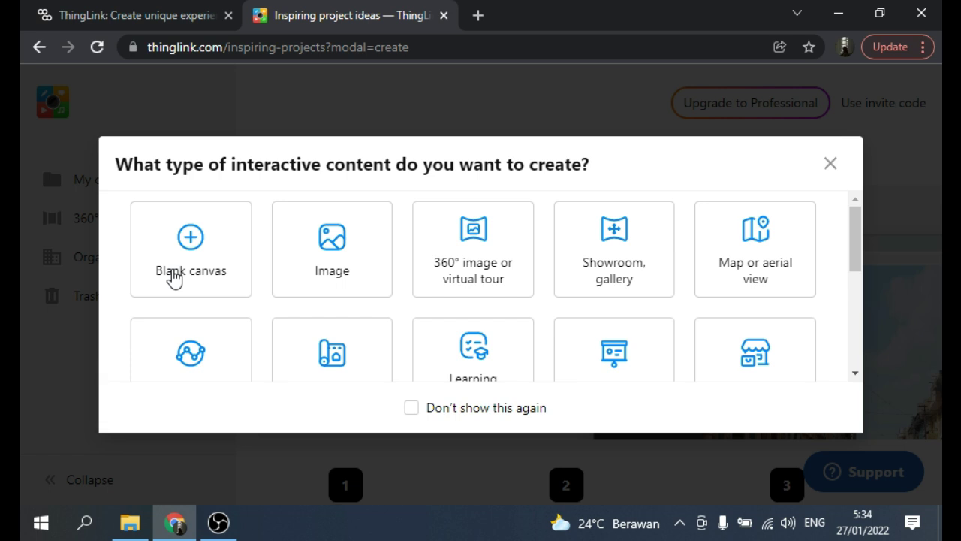
left_click(332, 248)
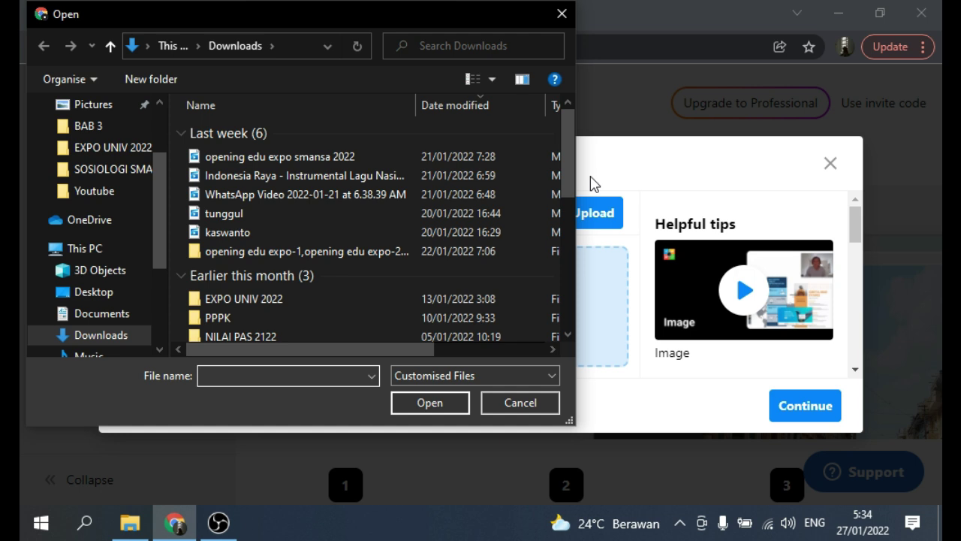
key("Escape")
key("Escape")
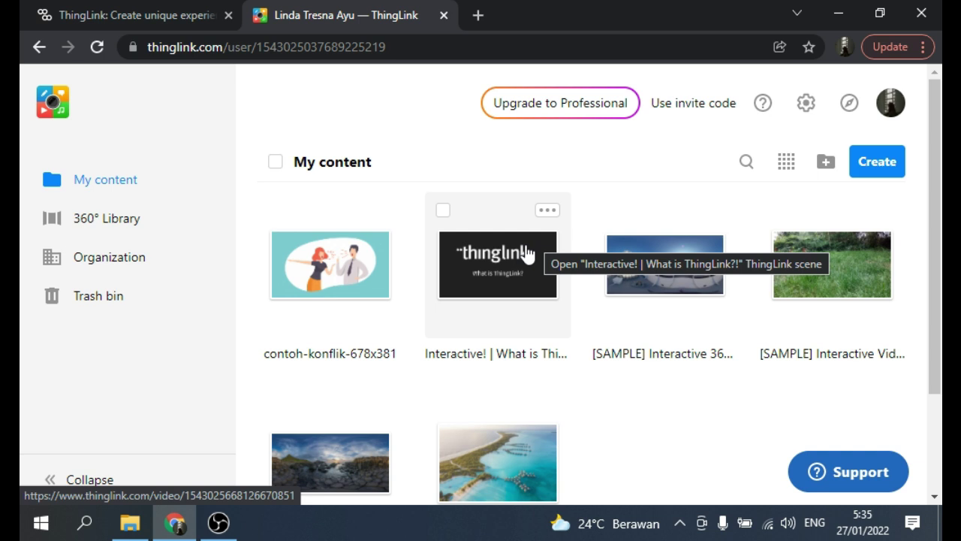
- View the sample interactive 360° video with its Boat cruises on Saimaa text in the reader, and look through My content
left_click(664, 264)
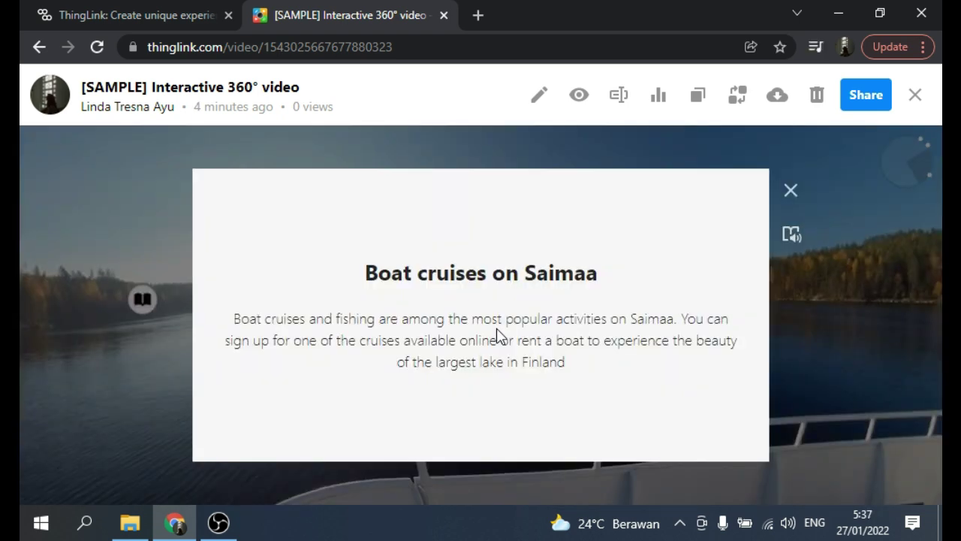
left_click(791, 237)
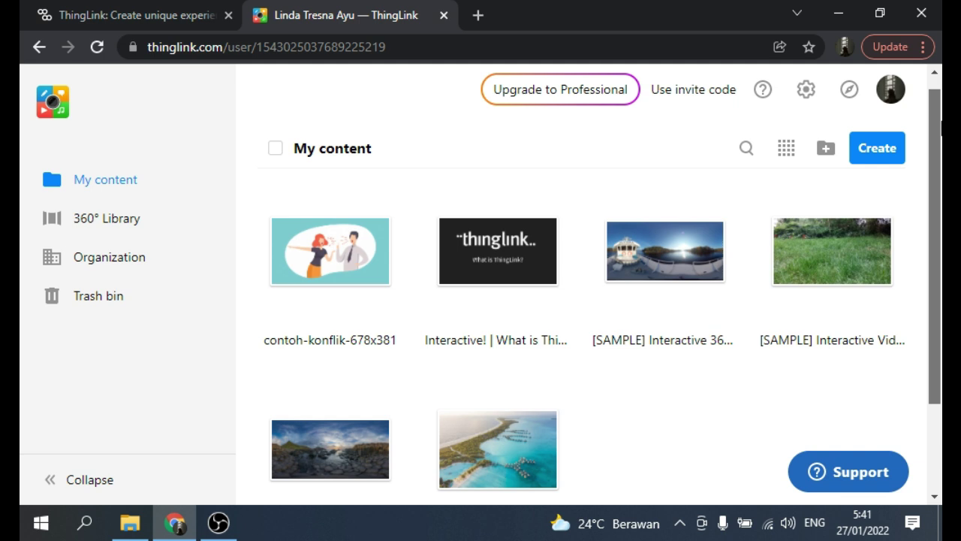
left_click_drag(942, 128, 941, 328)
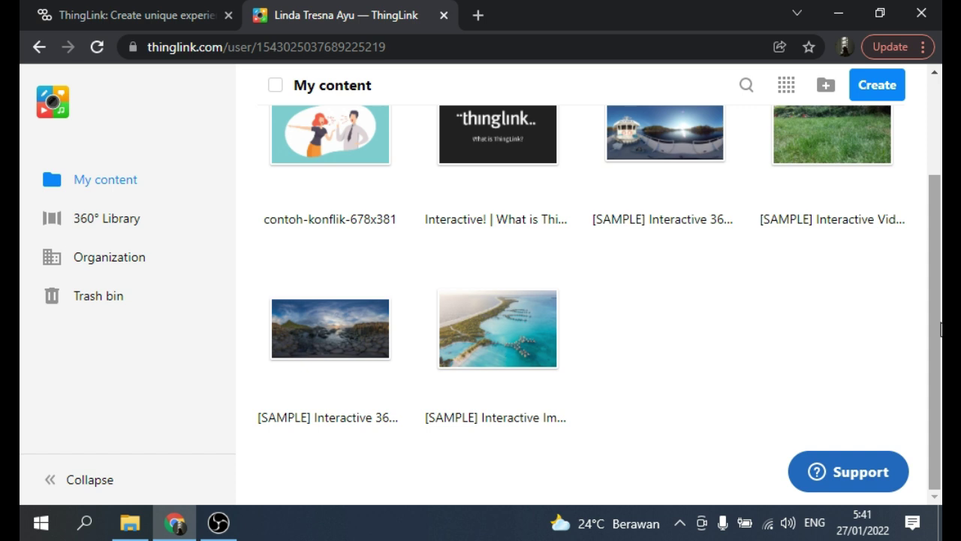
scroll(111, 223, "up", 2)
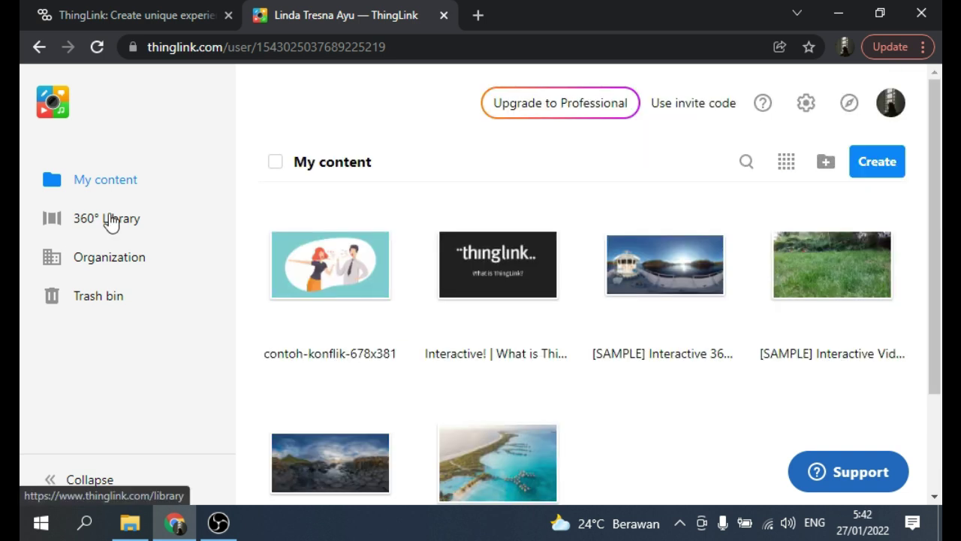